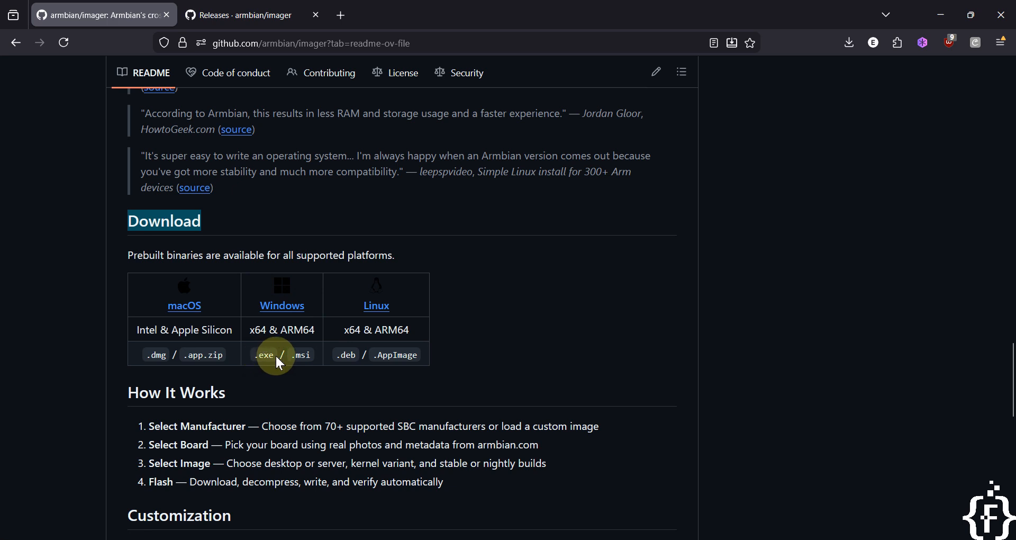
Examine the README's download table of platform formats and switch to the releases page of the repository.
double_click(263, 354)
double_click(303, 355)
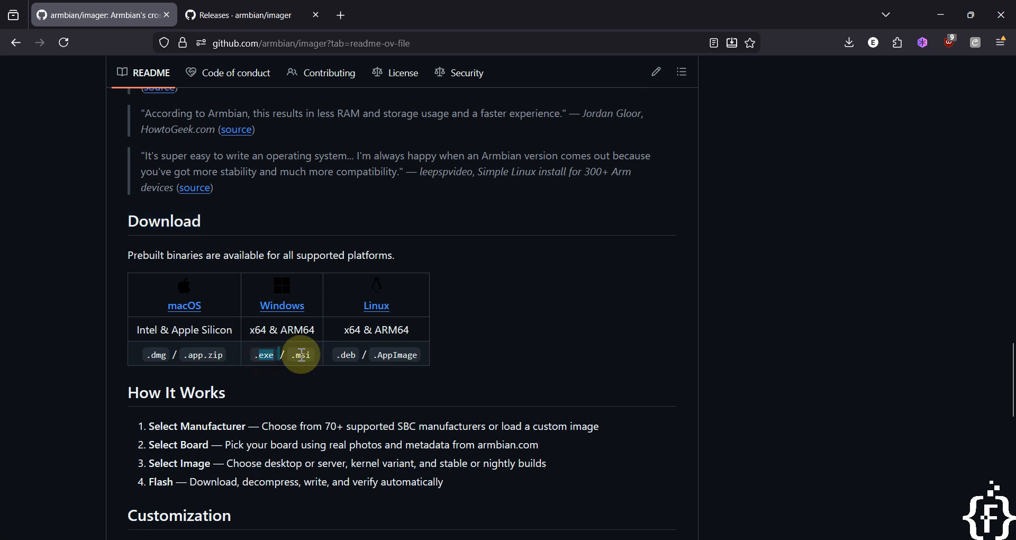
left_click(238, 14)
scroll(443, 255, "down", 1)
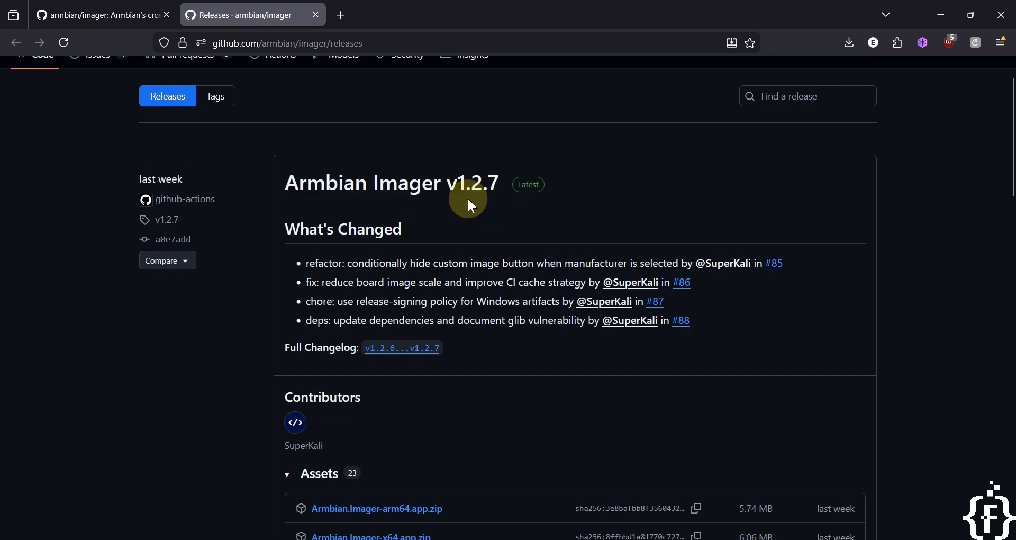
scroll(479, 201, "down", 7)
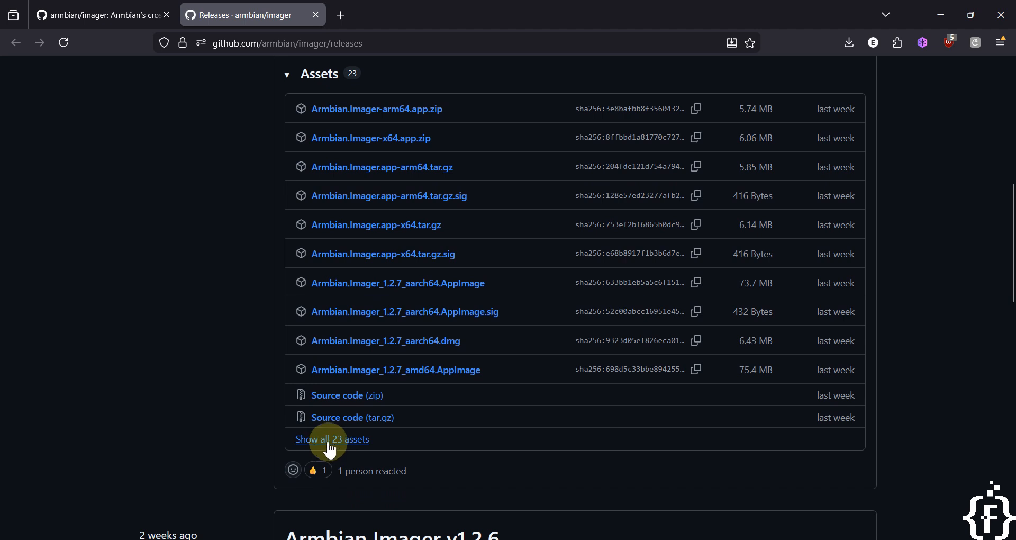
Expand all release assets and search the page for .exe installer files.
left_click(328, 443)
key("ctrl+f")
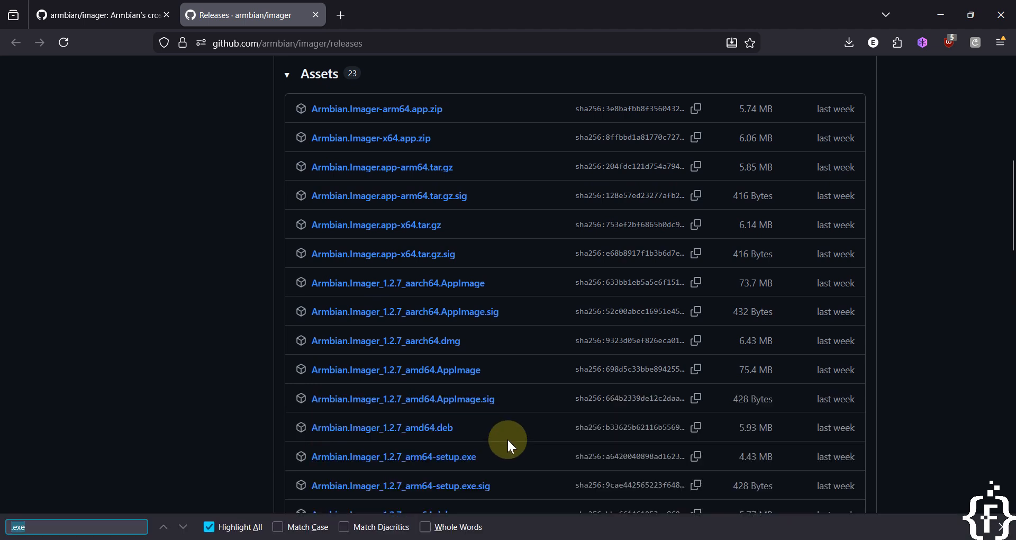
type(".exe")
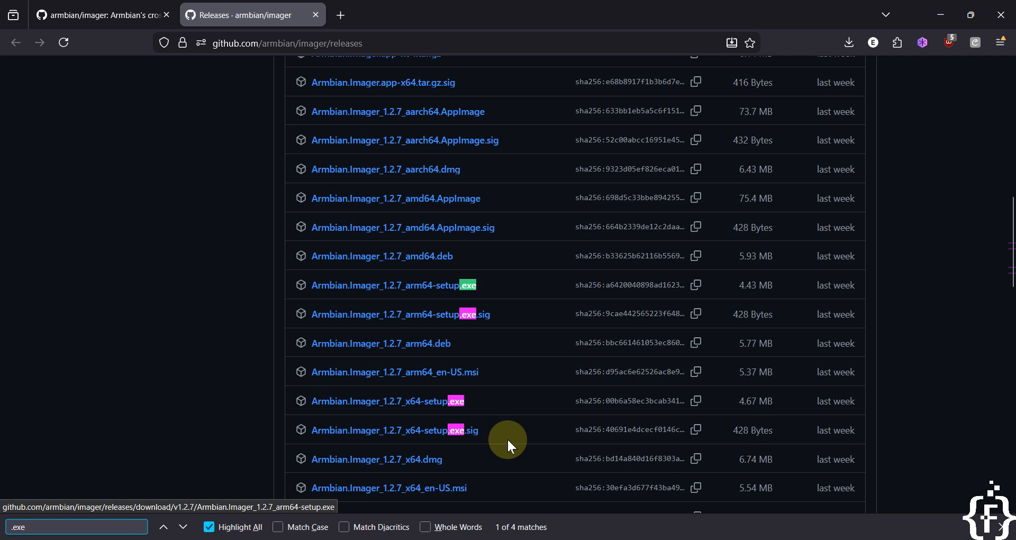
scroll(507, 437, "down", 1)
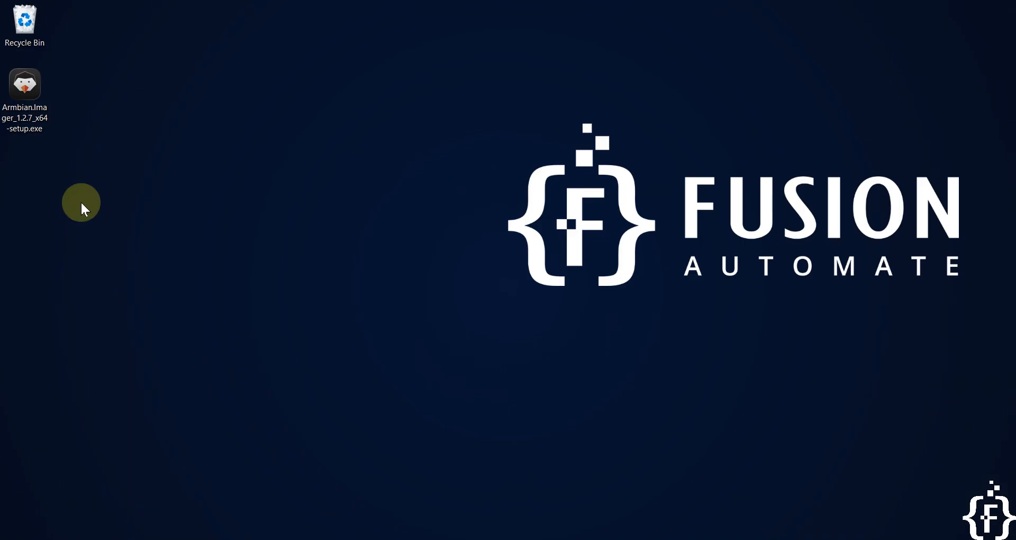
left_click(32, 90)
left_click(227, 538)
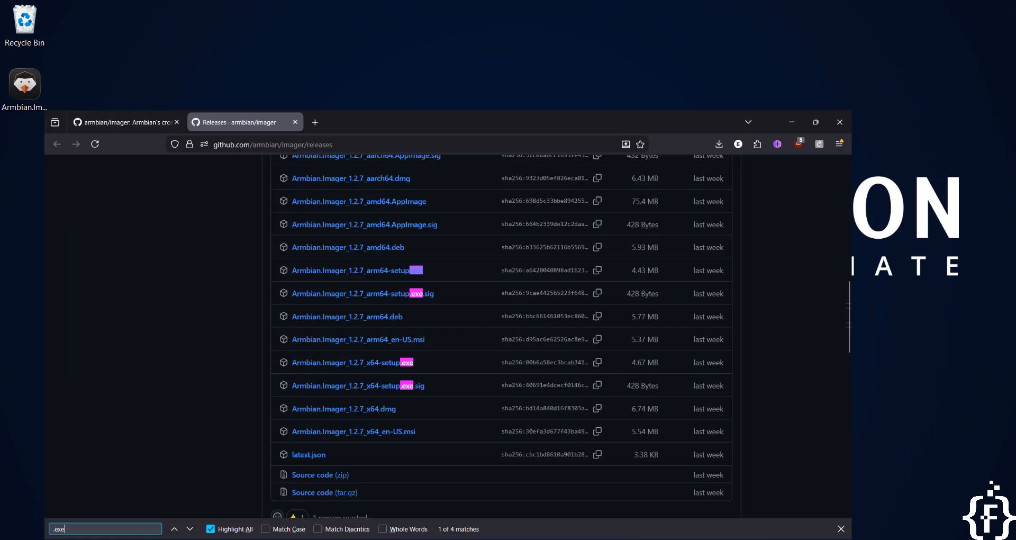
scroll(471, 323, "down", 1)
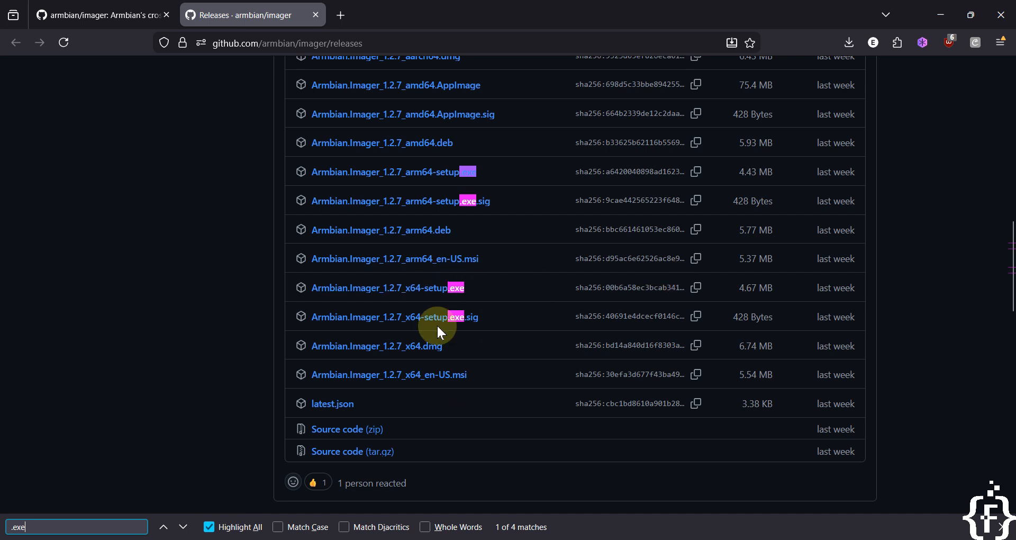
left_click(940, 15)
left_click(331, 327)
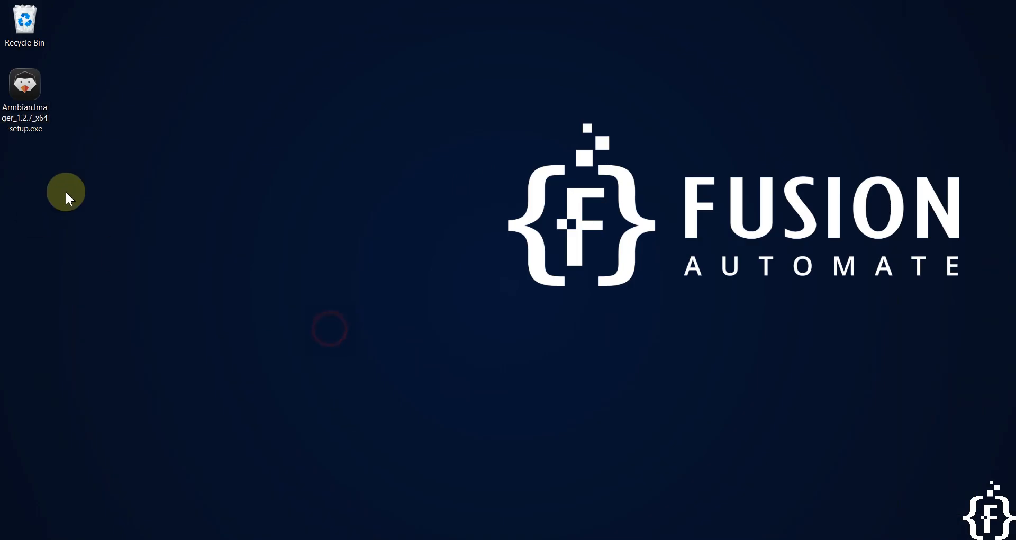
Launch the downloaded Armbian Imager x64 setup installer and continue past the welcome page.
left_click_drag(139, 192, 2, 109)
double_click(33, 95)
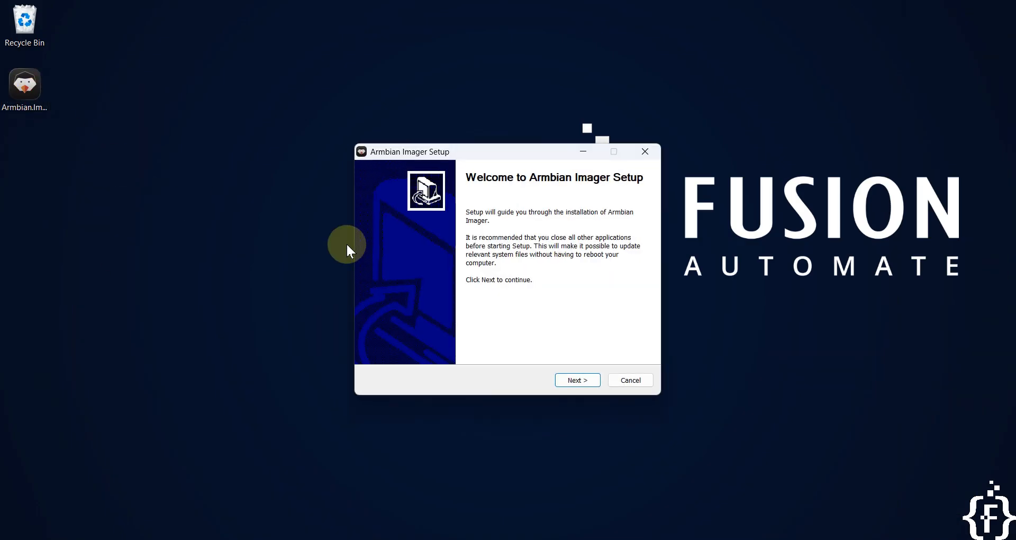
left_click(587, 381)
Change the destination folder's drive letter to D and start the installation.
left_click(381, 304)
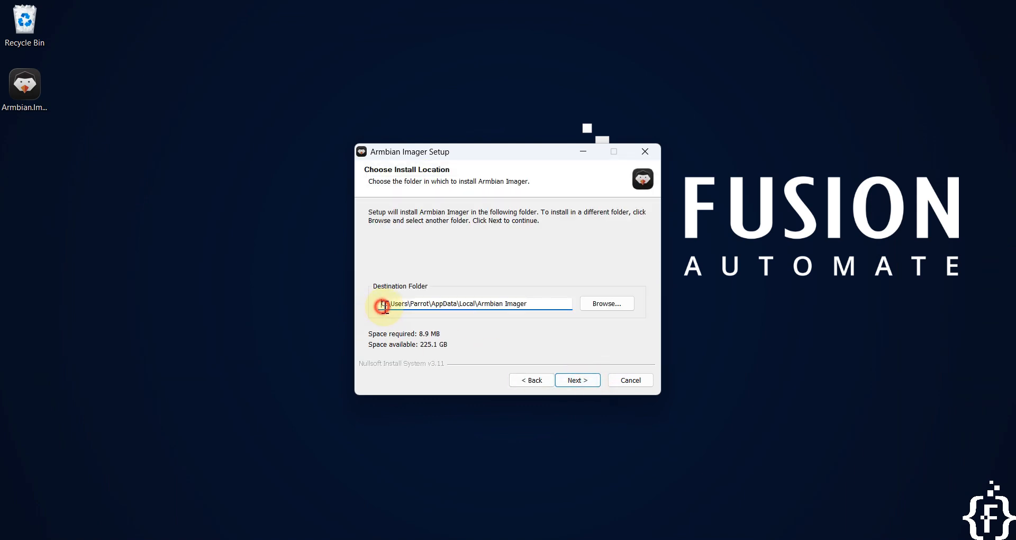
key("Delete")
type("D")
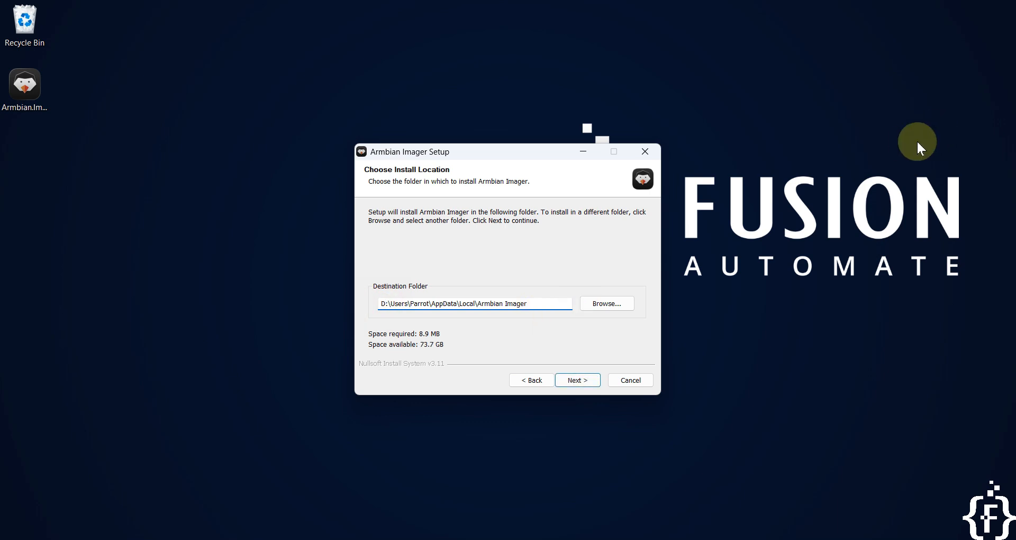
left_click(577, 380)
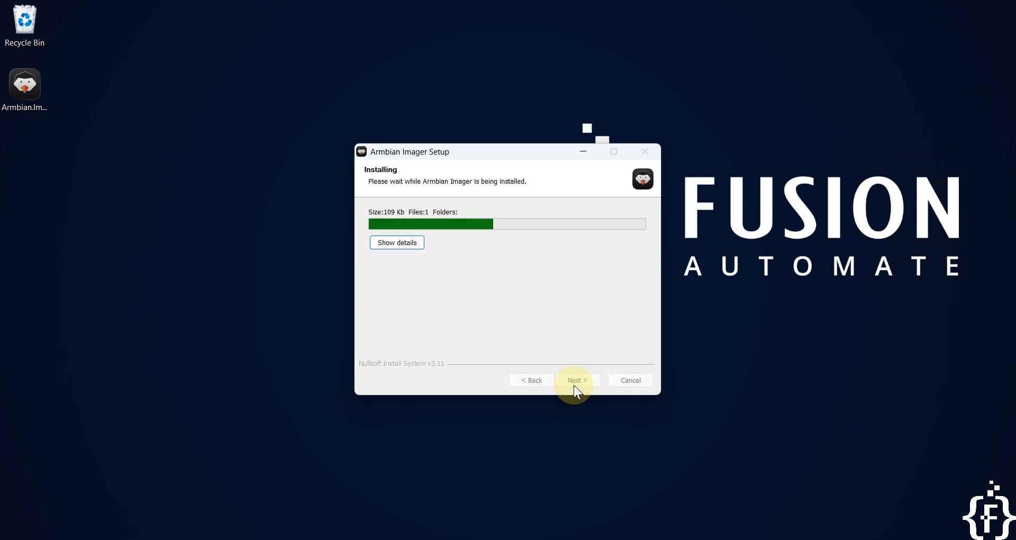
Show the installation details, continue, and finish setup with Armbian Imager set to run.
left_click(376, 244)
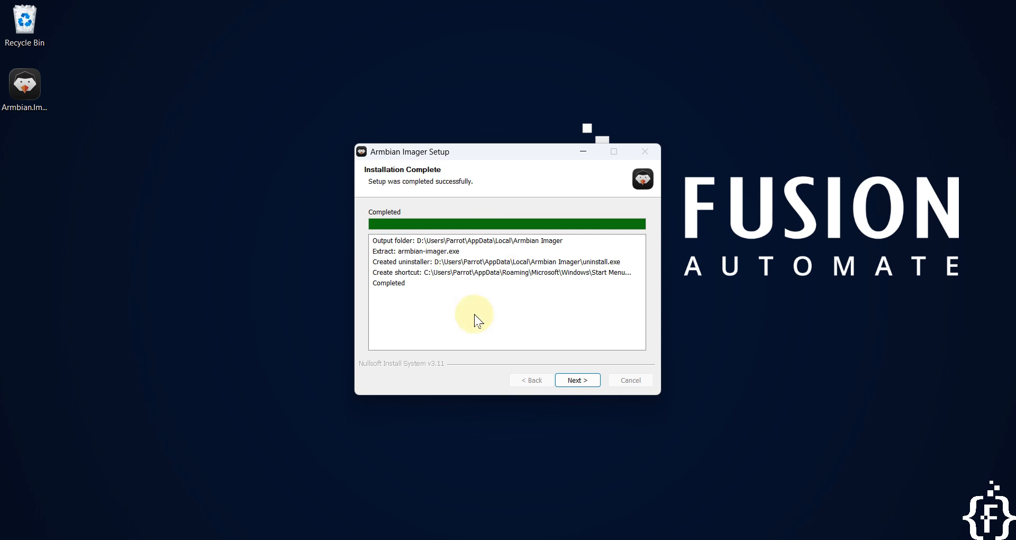
left_click(593, 383)
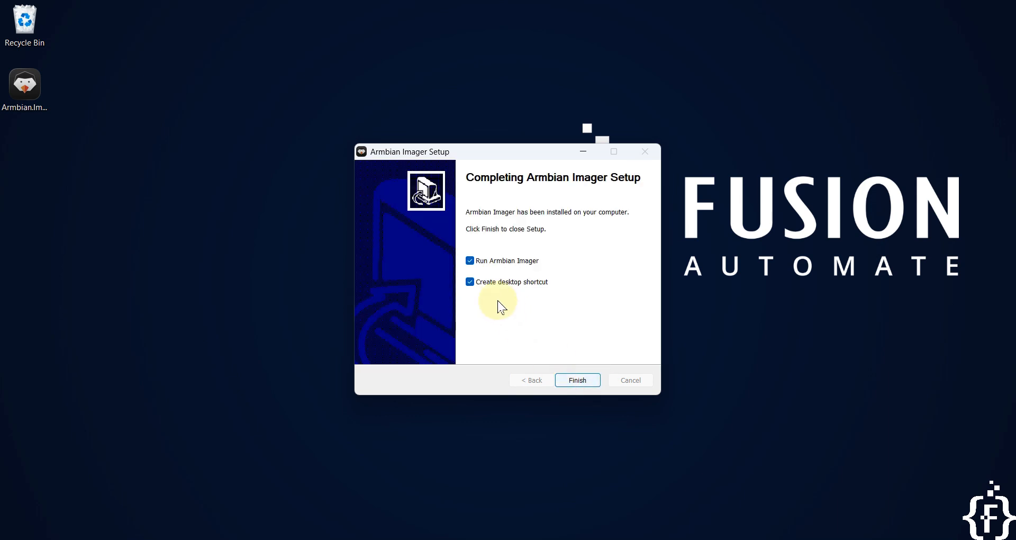
left_click(523, 286)
left_click(579, 381)
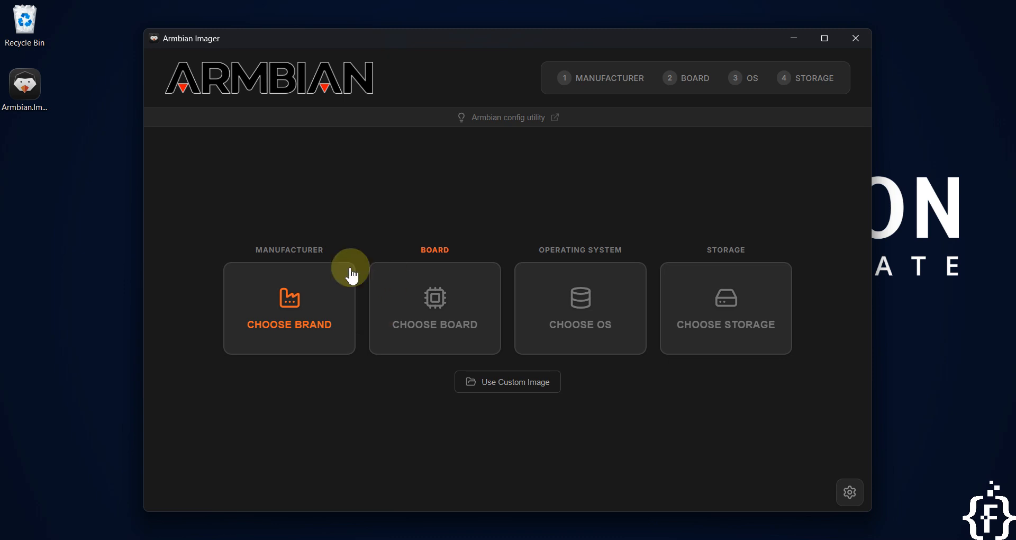
Open the manufacturer list, maximize the window, and choose Armsom from the list.
left_click(310, 303)
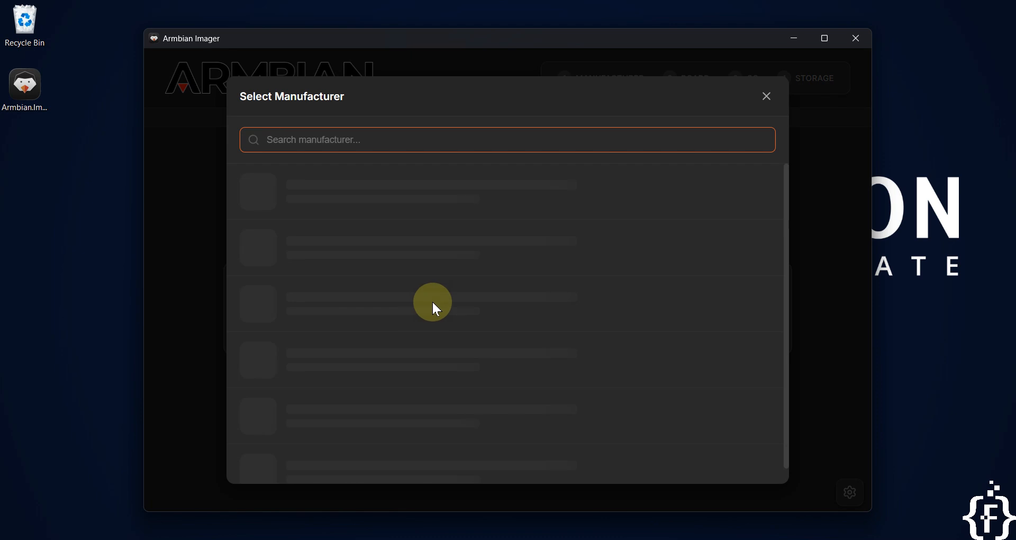
left_click(828, 33)
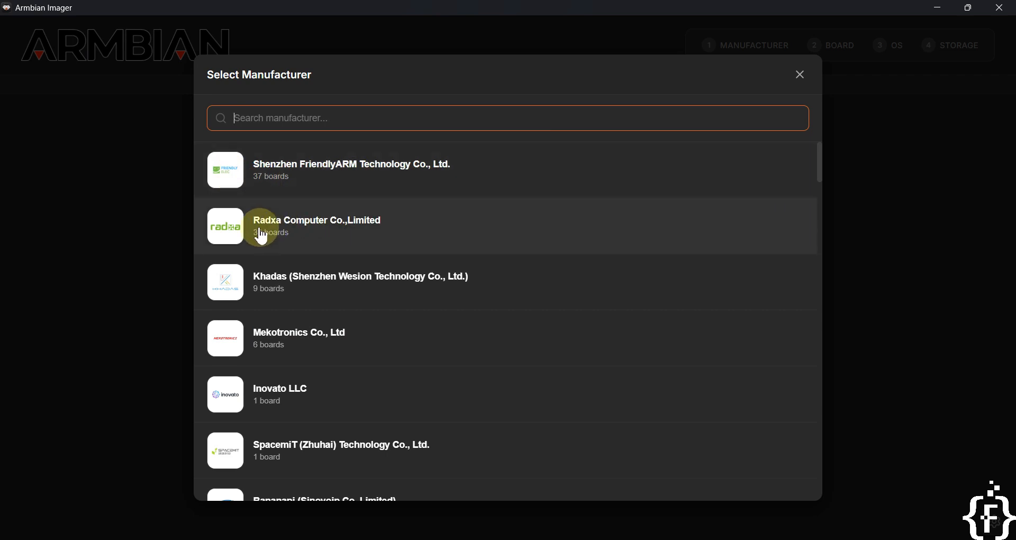
scroll(323, 254, "down", 1)
scroll(272, 347, "down", 2)
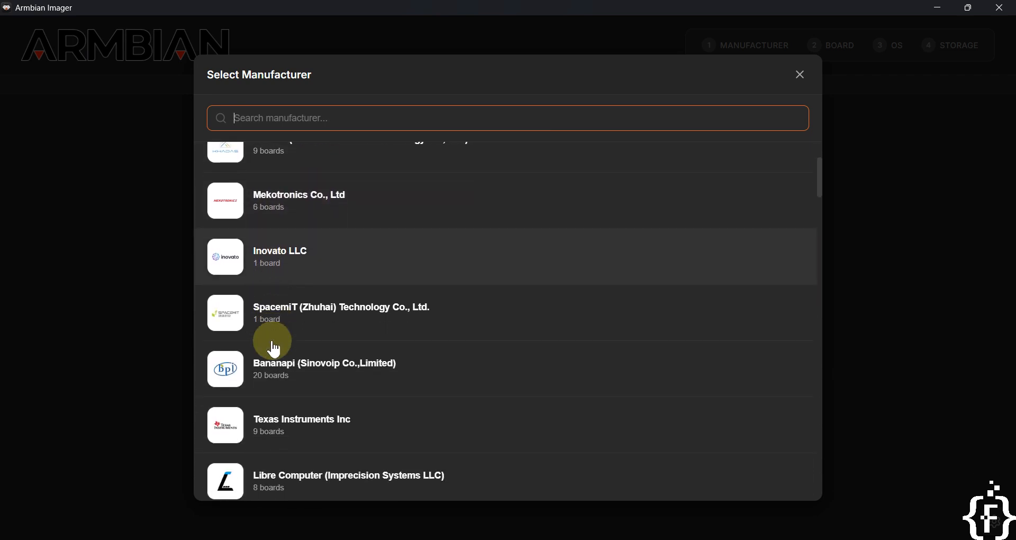
scroll(263, 338, "down", 3)
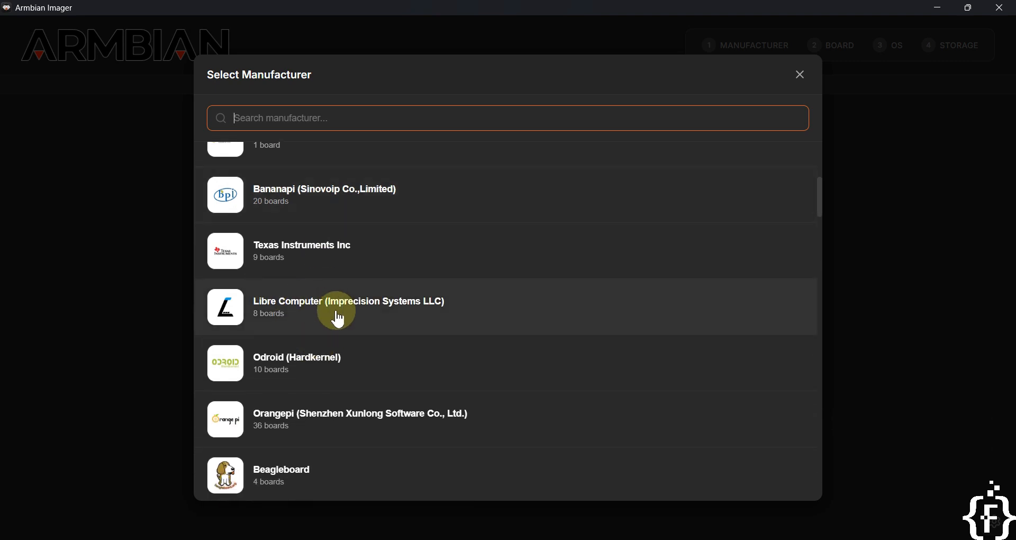
scroll(312, 371, "down", 2)
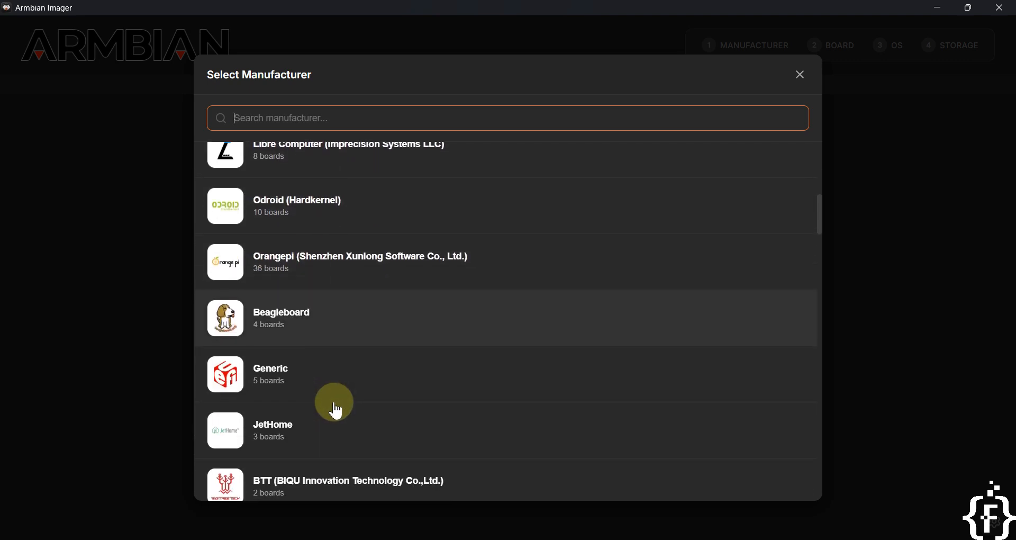
scroll(379, 344, "down", 6)
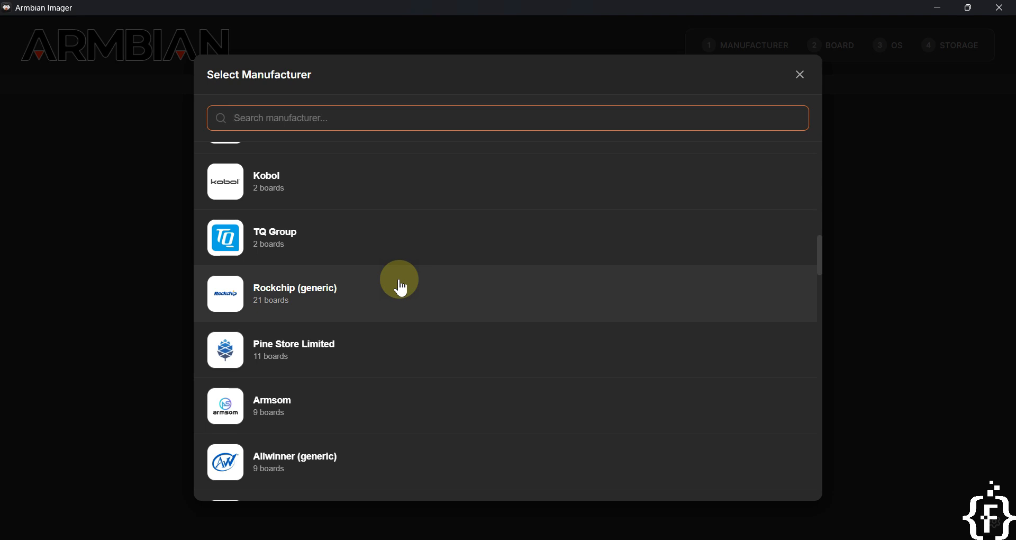
scroll(399, 286, "down", 2)
left_click(245, 329)
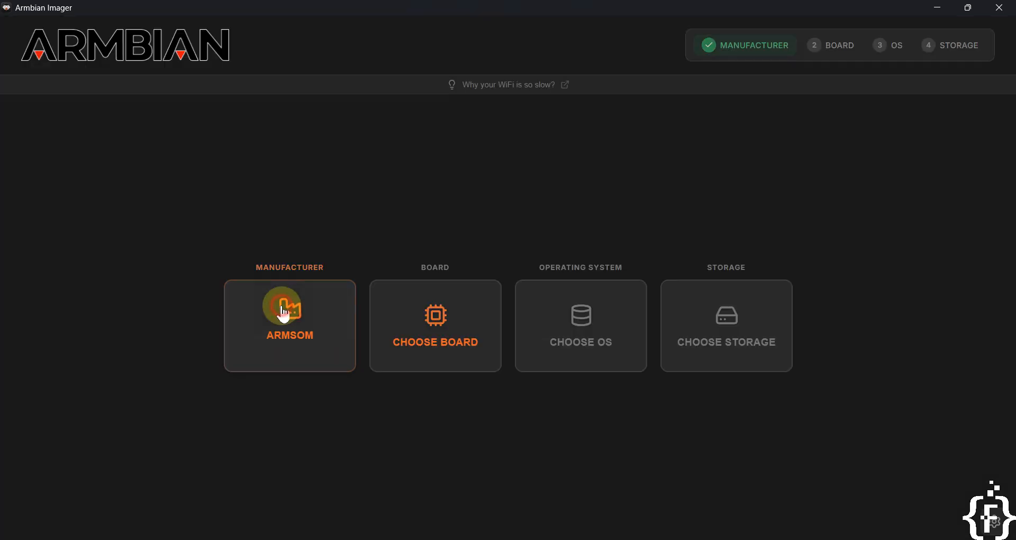
Open the board list for Armsom and close it without choosing a board.
left_click(406, 332)
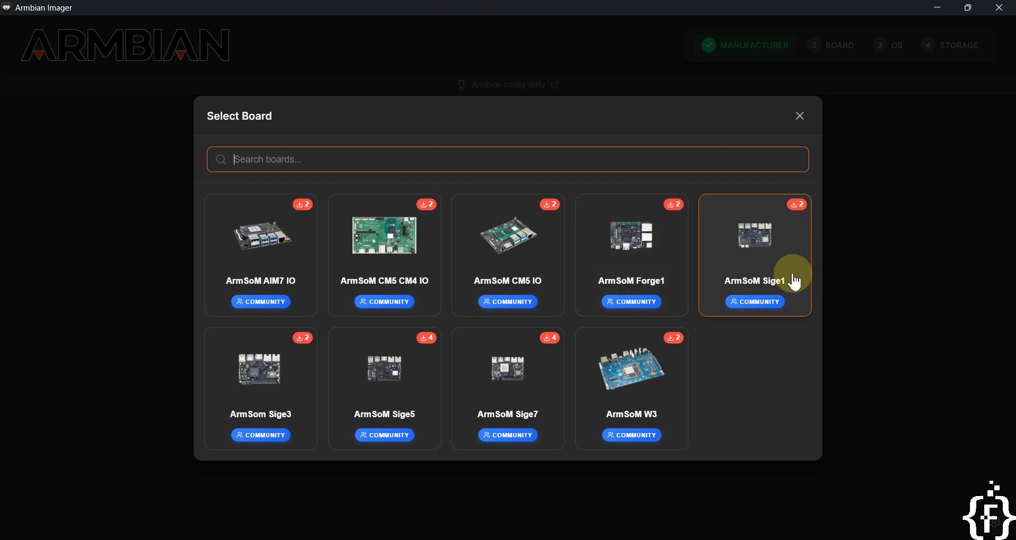
left_click(800, 118)
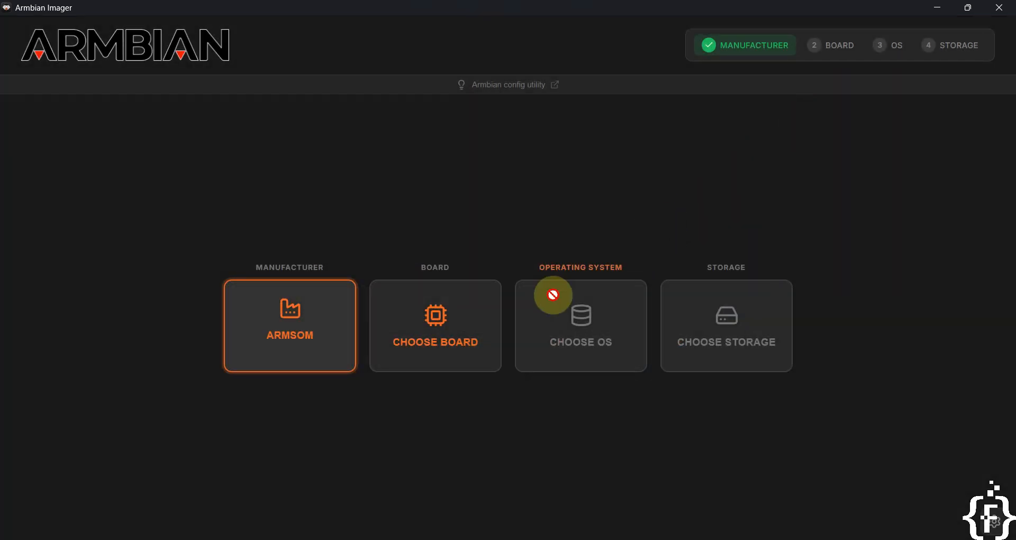
Reopen the manufacturer list, search for "ora", and select Orangepi (Shenzhen Xunlong Software Co., Ltd.).
left_click(322, 331)
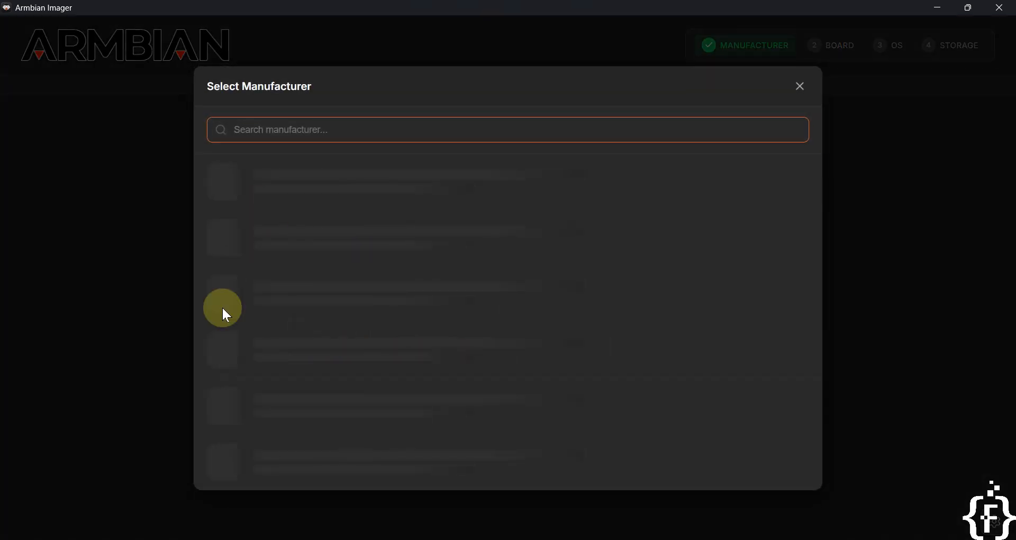
left_click(396, 130)
type("om")
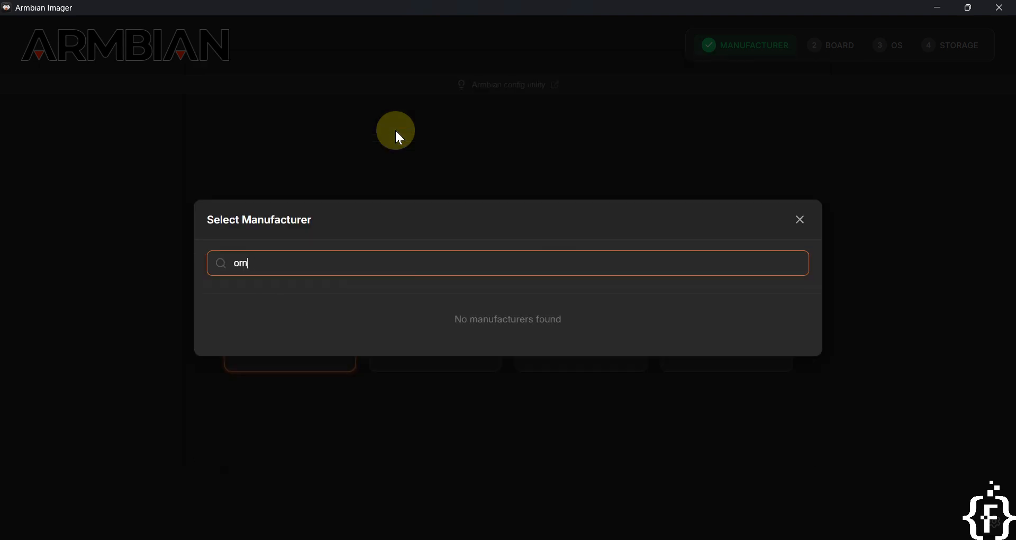
type("a")
key("BackSpace")
key("BackSpace")
type("ra")
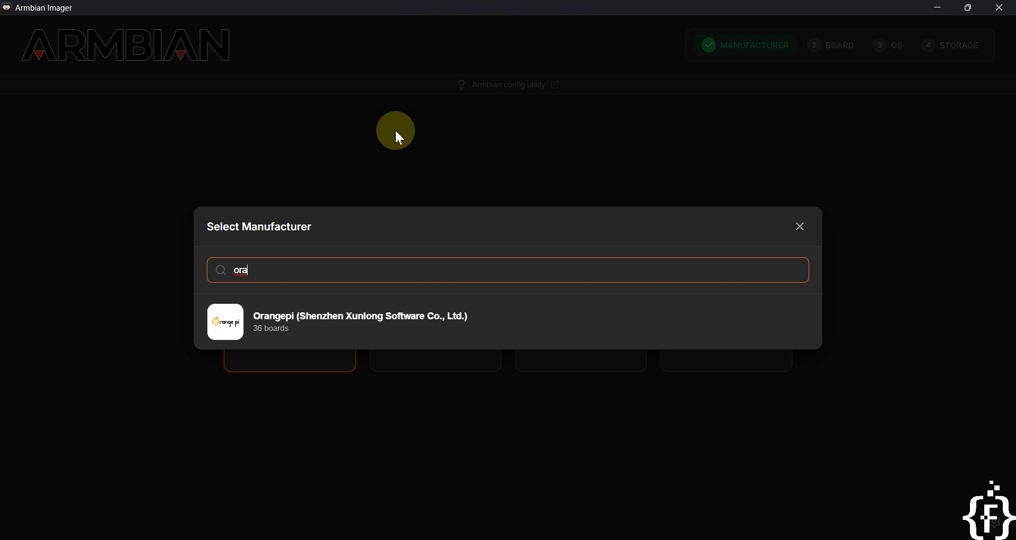
left_click(277, 333)
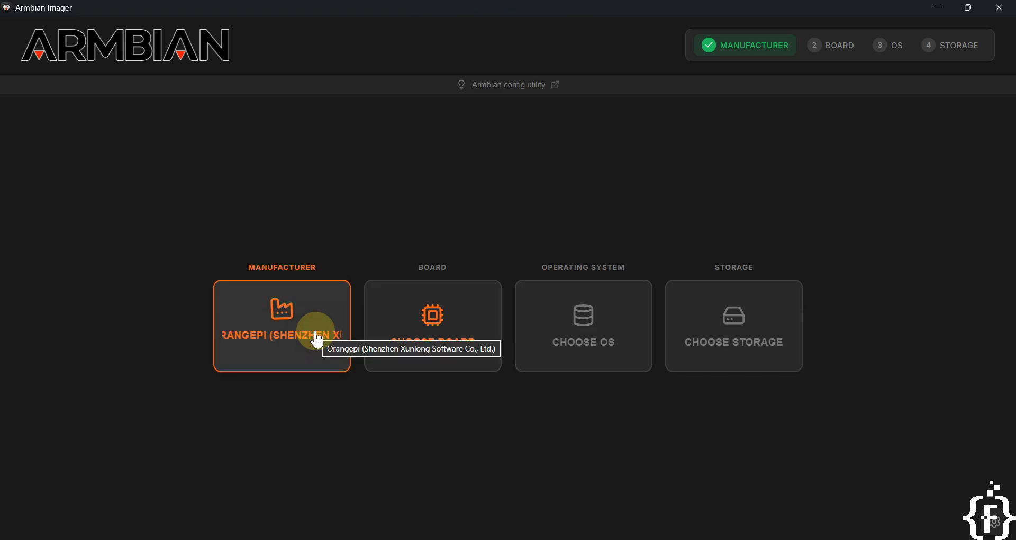
Open the board list and search for Orange Pi 3 and then Orange Pi zero3 boards.
left_click(433, 333)
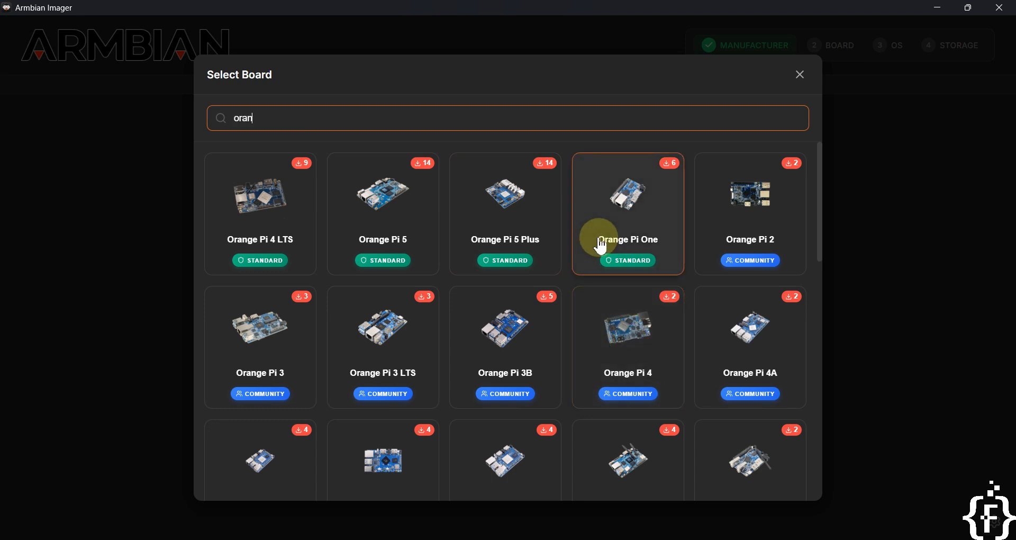
type("3")
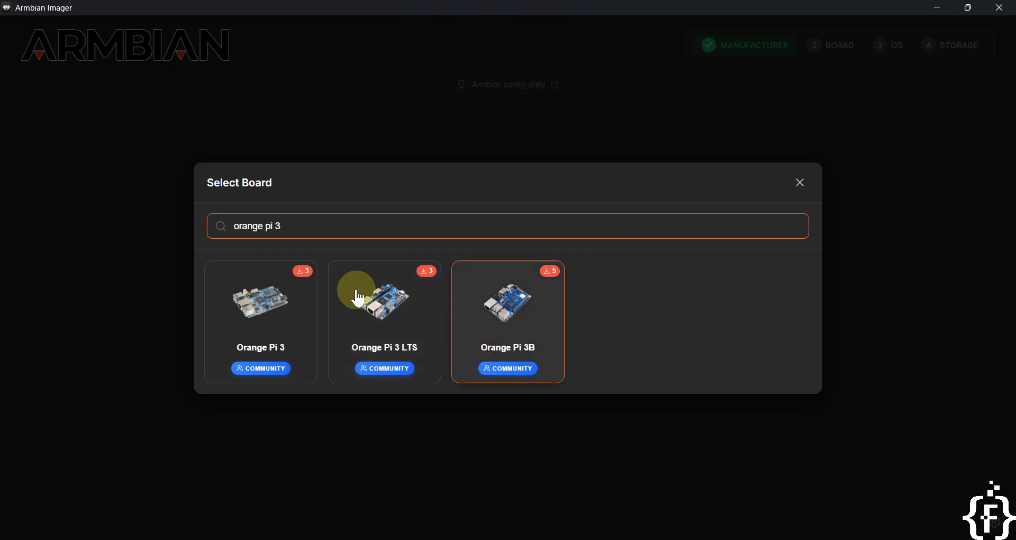
key("BackSpace")
type("zero3")
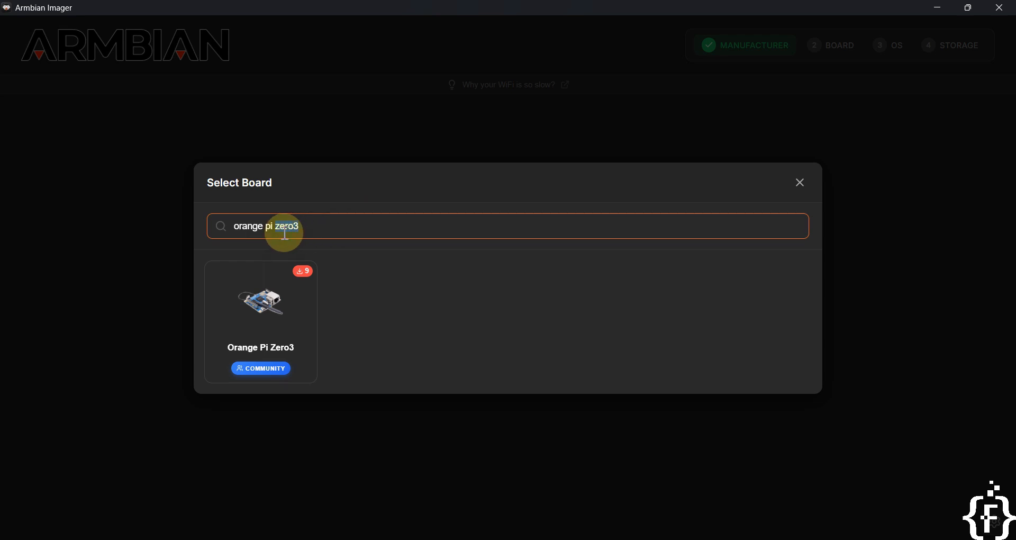
Search the board list for Orange Pi 4A, then zero, then rv models.
type("4a")
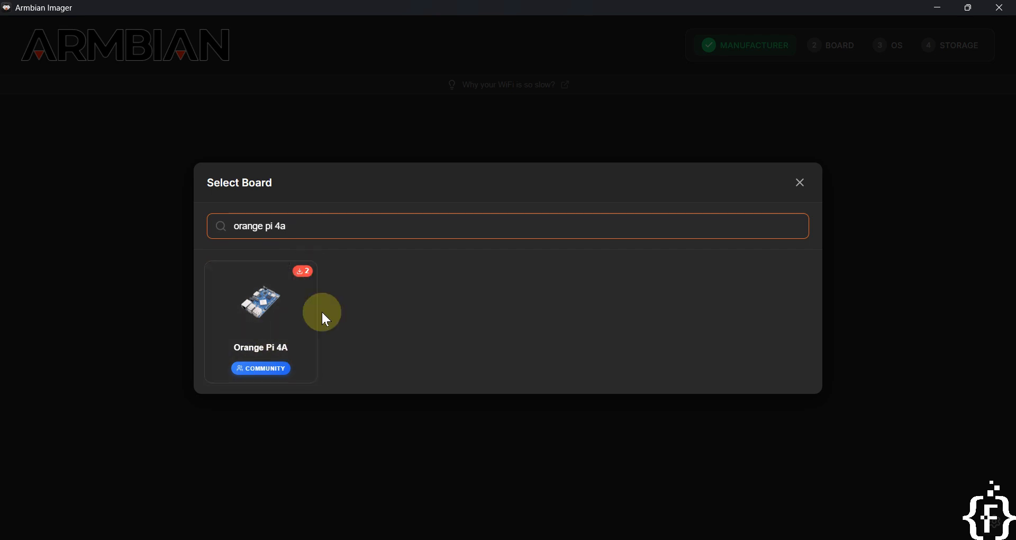
key("BackSpace")
key("BackSpace")
type("zero")
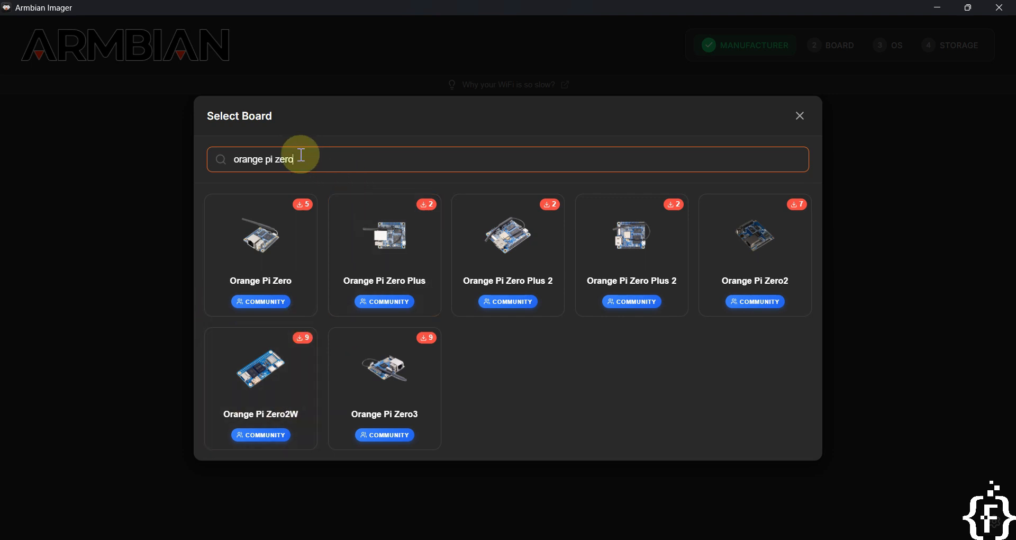
key("BackSpace")
key("BackSpace")
key("BackSpace")
key("BackSpace")
type("rv")
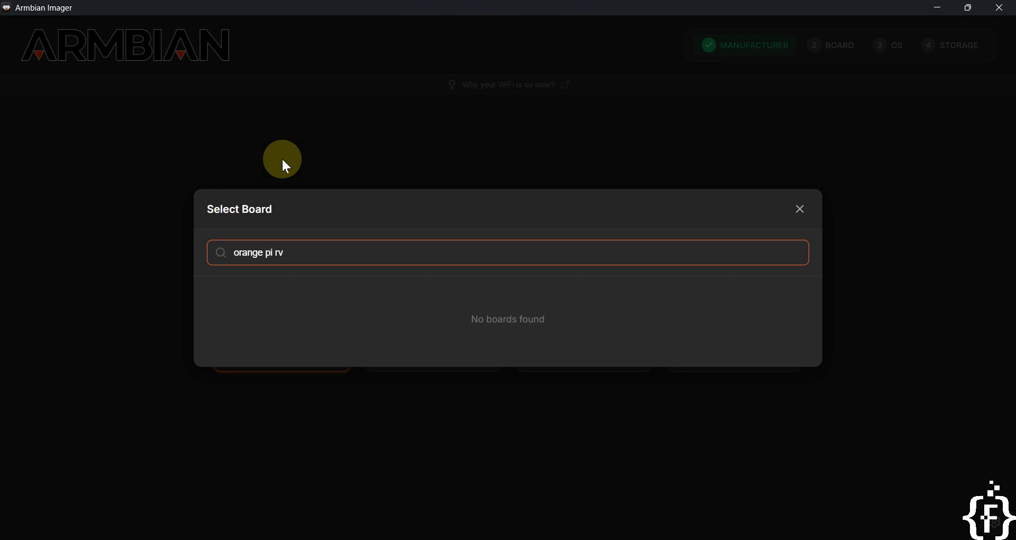
type("2")
Search the board list for "orange pi rv2", cut the search back to "orange pi", and close the board list.
key("BackSpace")
key("BackSpace")
key("BackSpace")
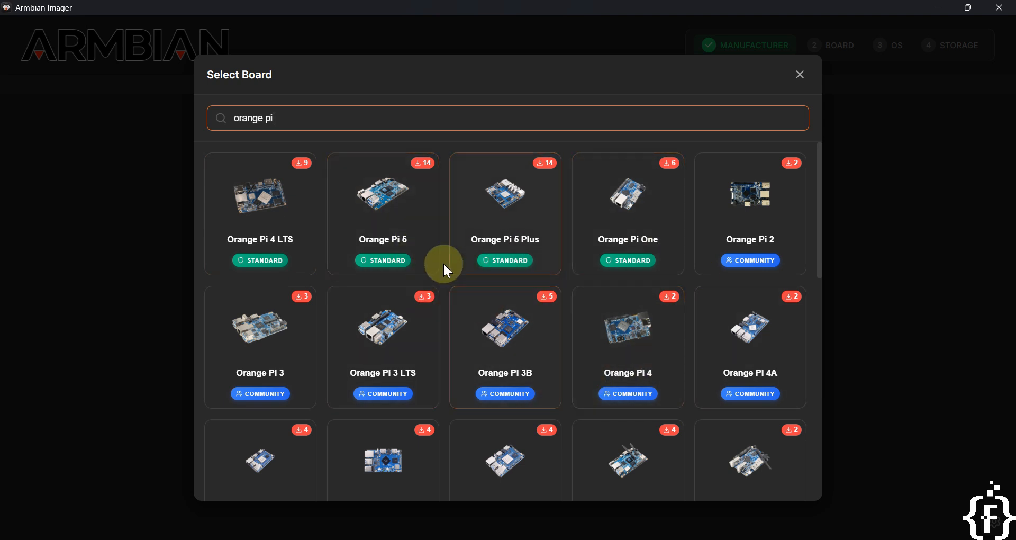
left_click(800, 74)
Reopen the manufacturer list, search for "bana", and select Bananapi (Sinovoip Co.,Limited).
left_click(263, 343)
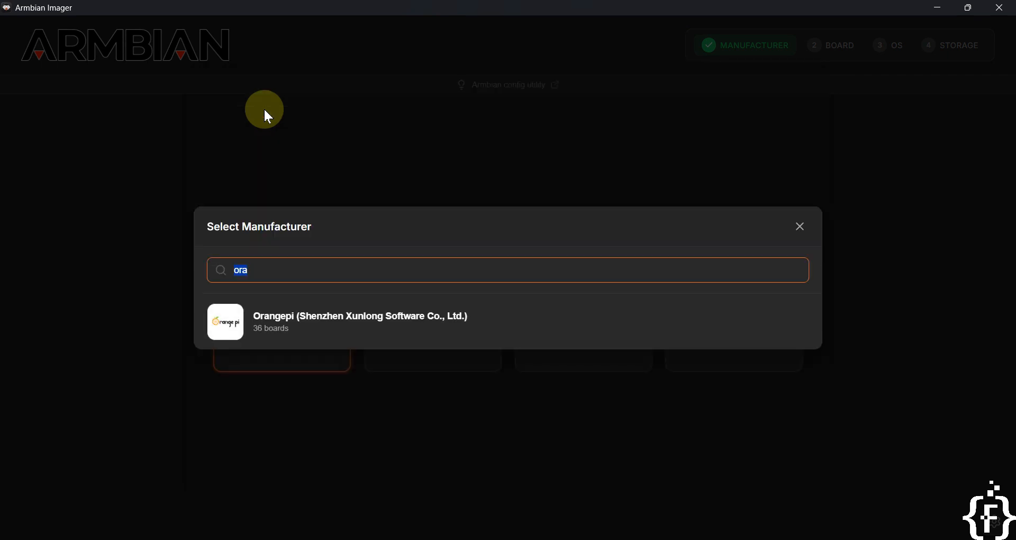
type("bana")
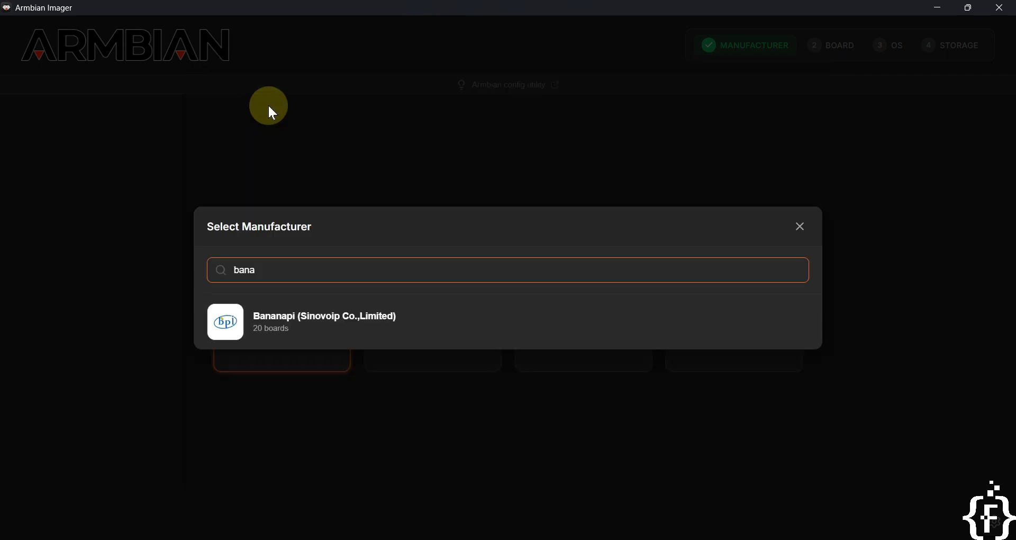
left_click(340, 339)
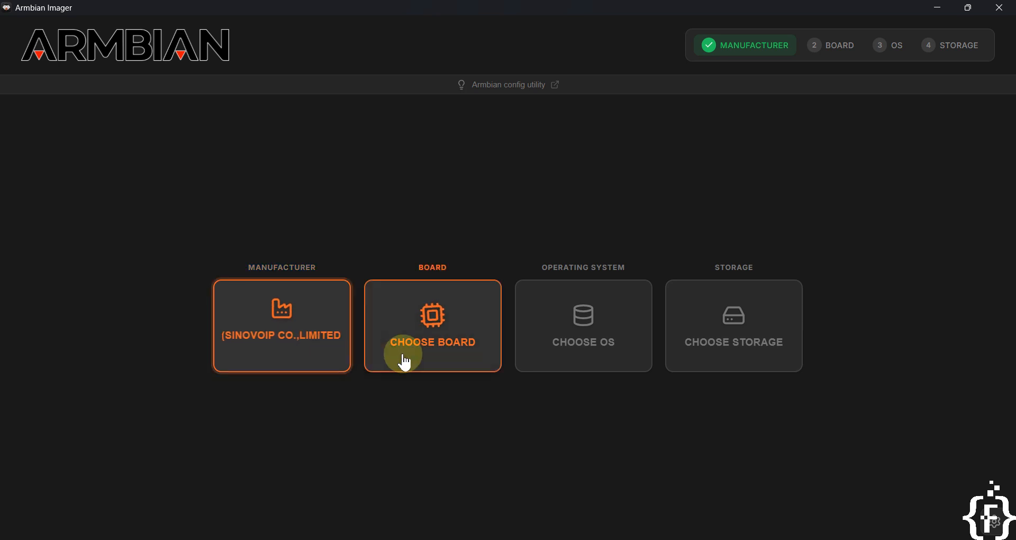
Open the board list, search for "orange pi", and dismiss the list.
left_click(436, 342)
type("orange pi")
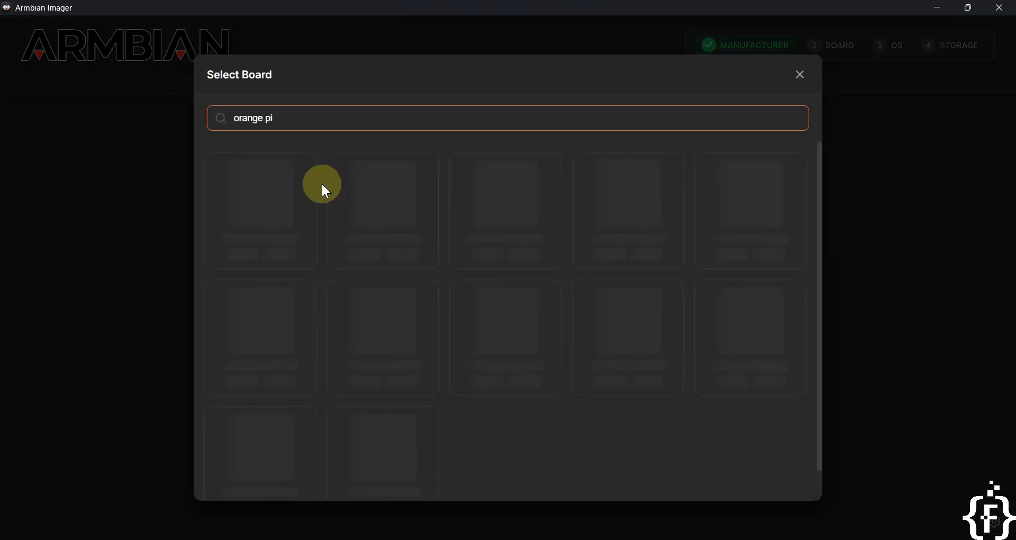
left_click(104, 125)
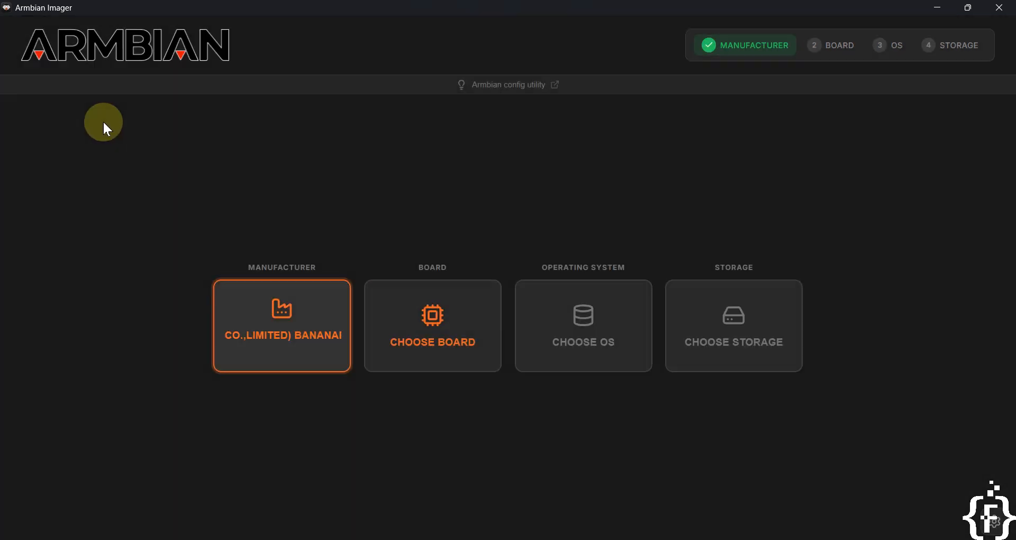
Reopen the board list, clear the search text, browse the Banana Pi boards, and select BananaPi BPI-M4-Zero.
left_click(415, 304)
left_click_drag(306, 109, 221, 113)
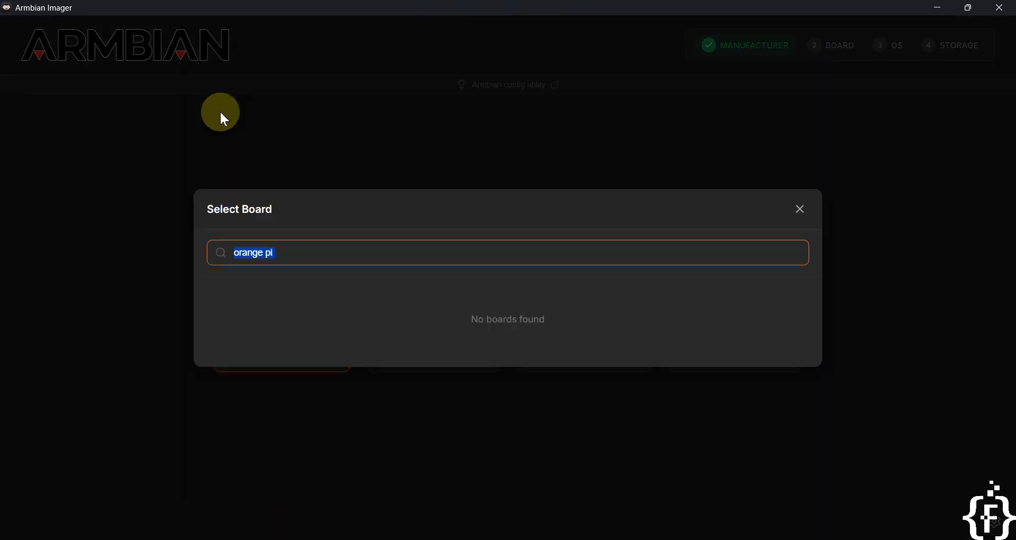
key("BackSpace")
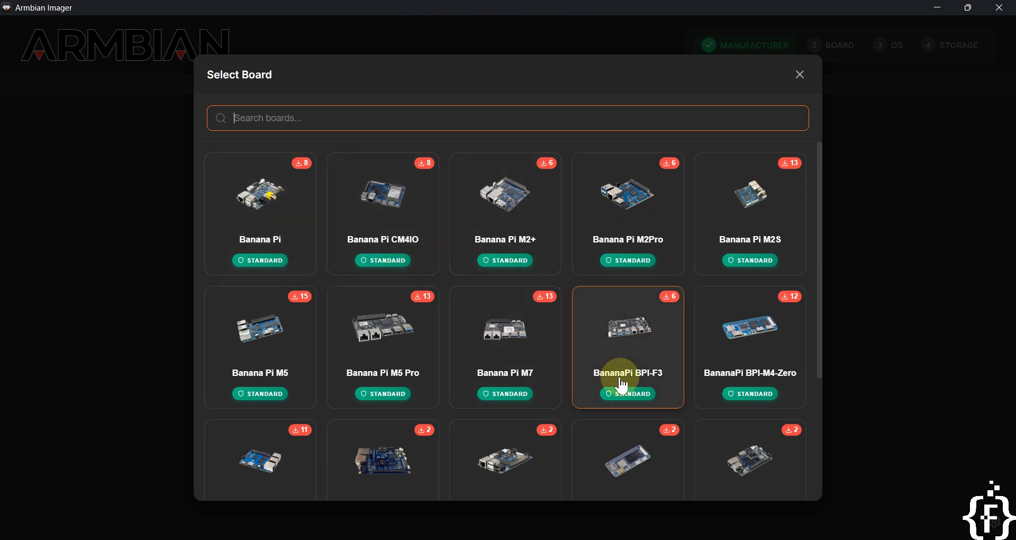
scroll(612, 371, "down", 2)
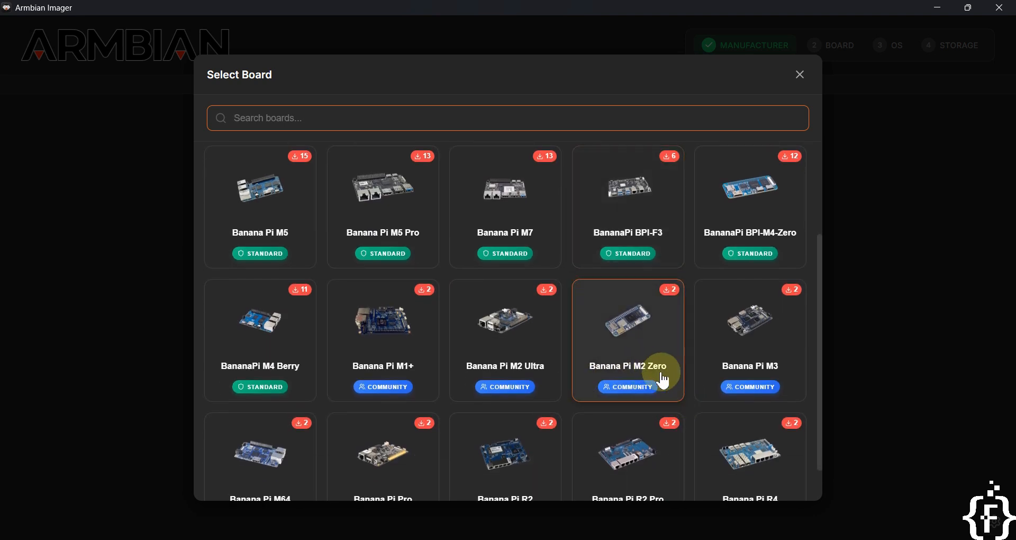
scroll(658, 379, "down", 1)
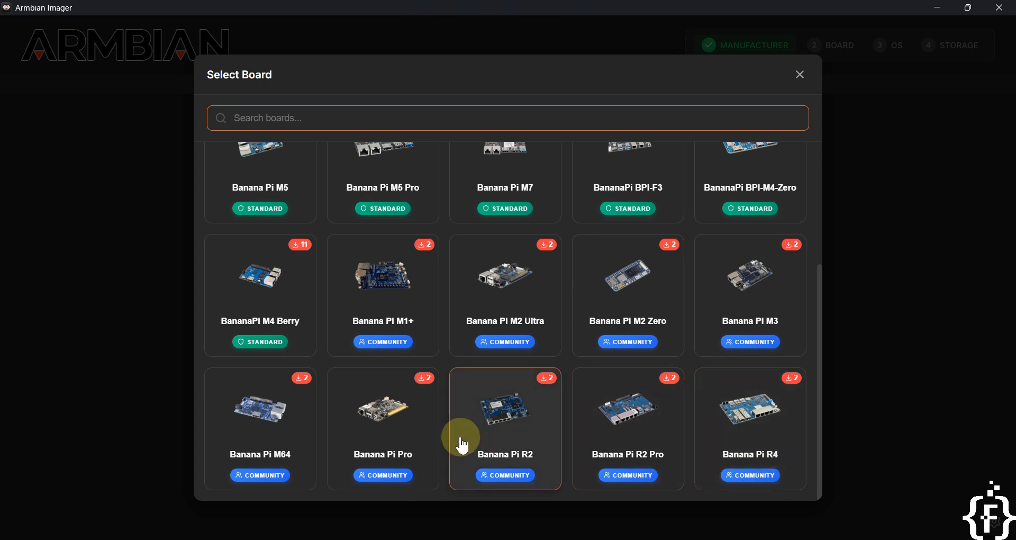
scroll(455, 439, "up", 2)
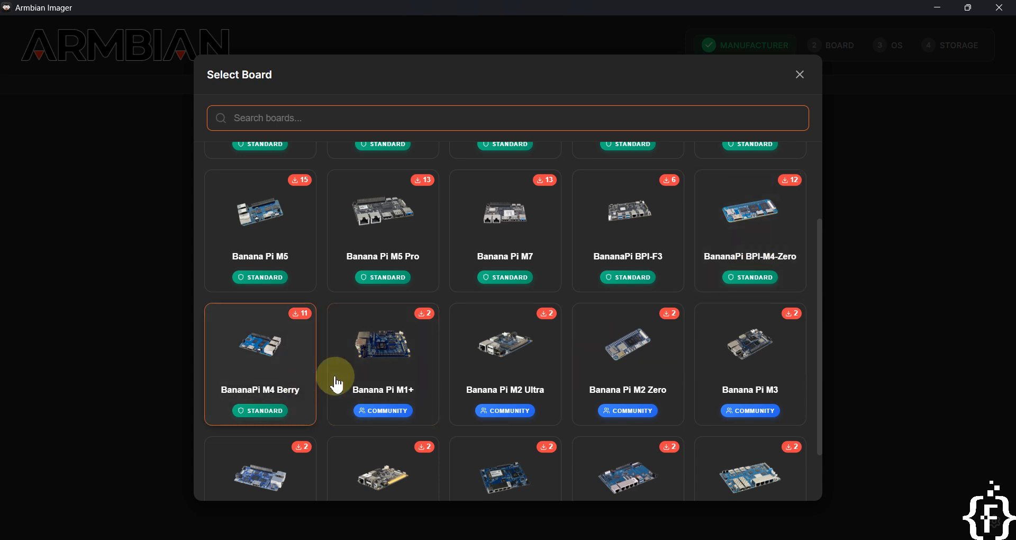
scroll(333, 378, "up", 2)
left_click(883, 328)
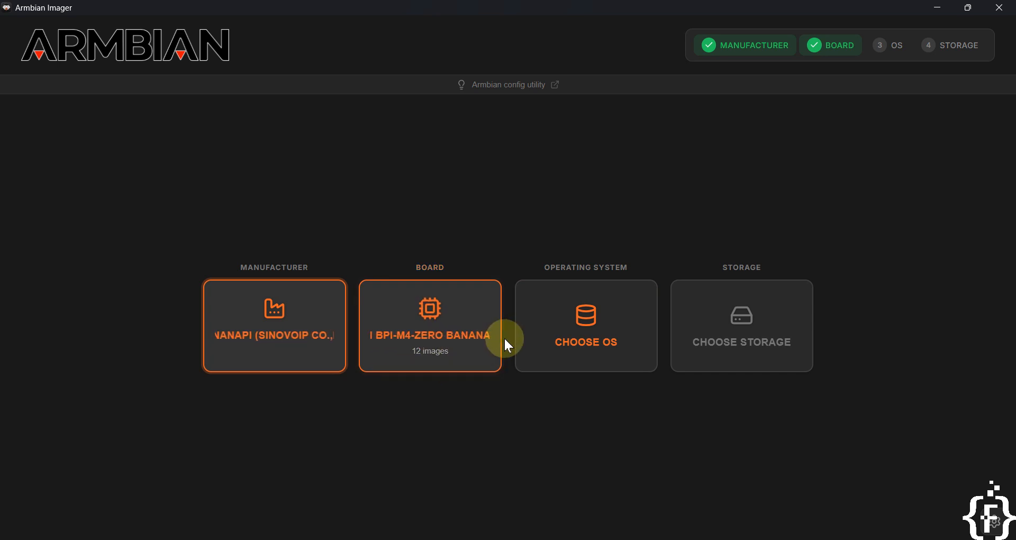
Browse the operating system images for the board without choosing one, close the list, and exit Armbian Imager.
left_click(590, 339)
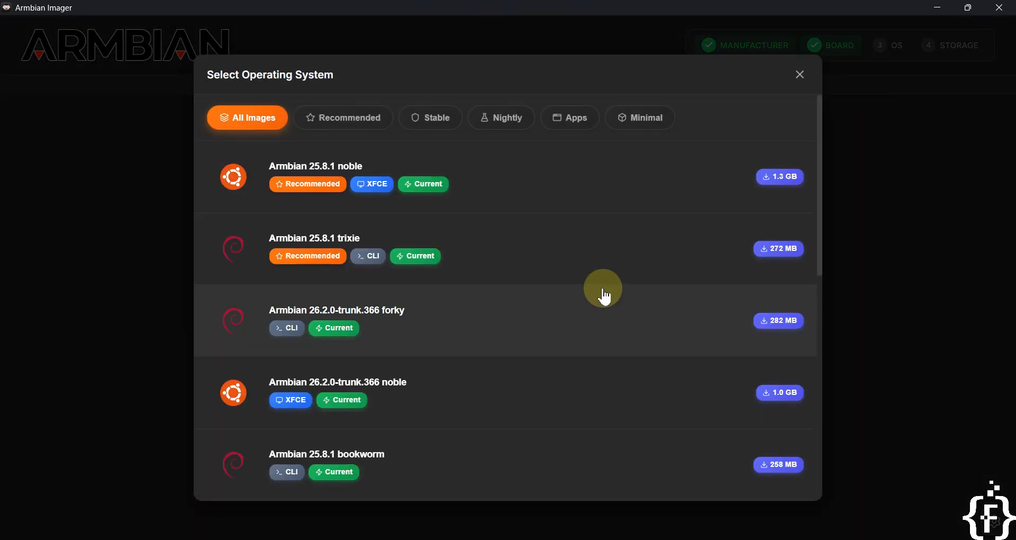
scroll(603, 294, "down", 3)
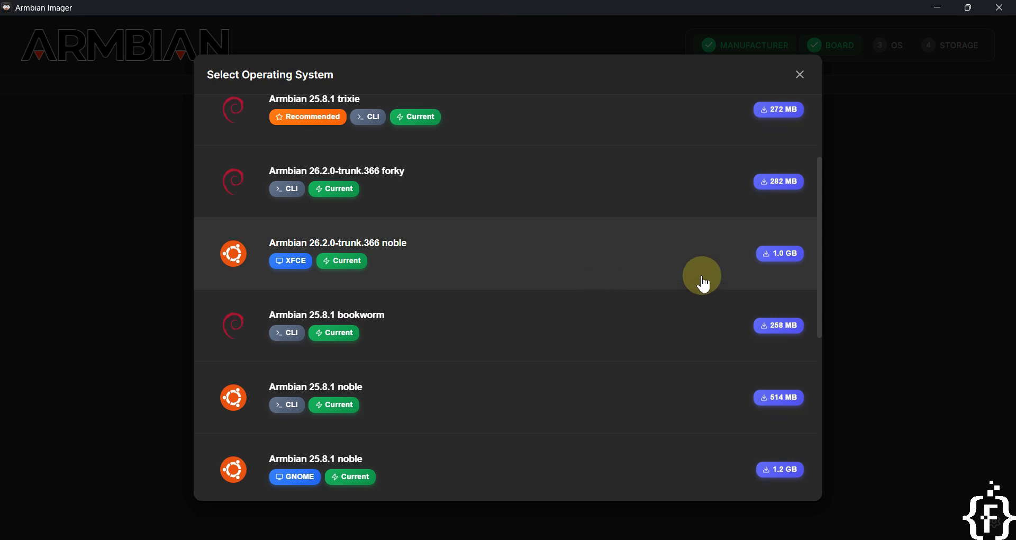
scroll(530, 318, "up", 3)
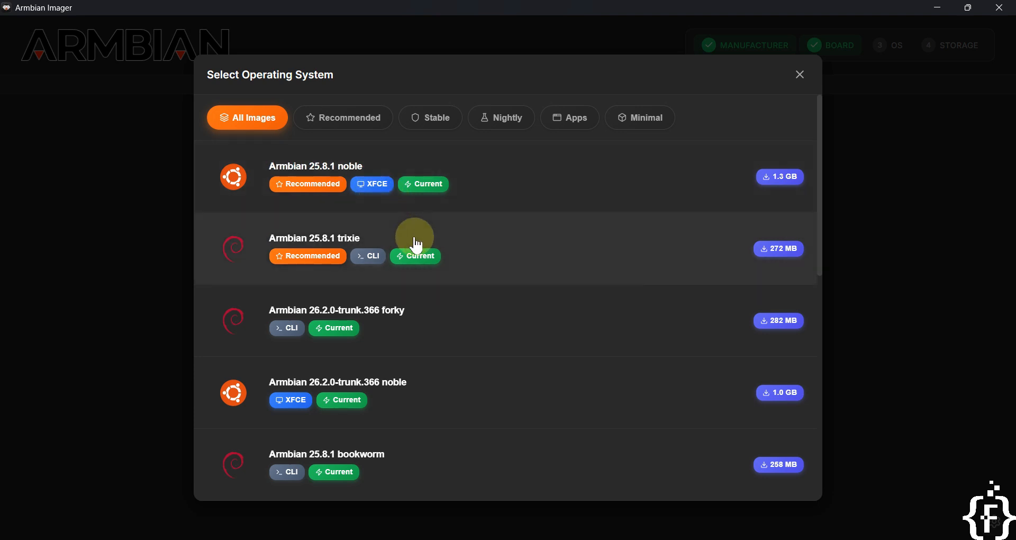
scroll(497, 342, "down", 4)
scroll(497, 341, "up", 4)
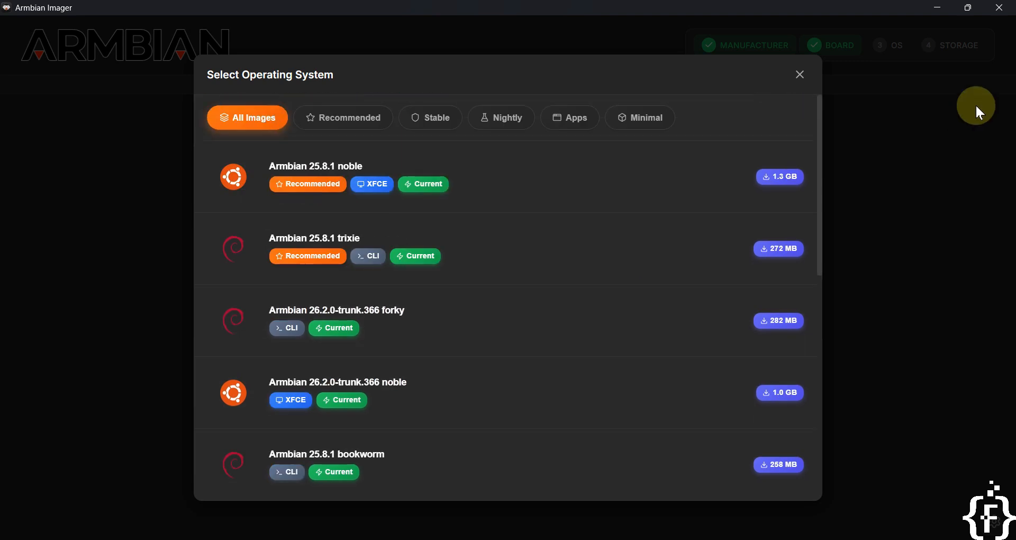
left_click(800, 75)
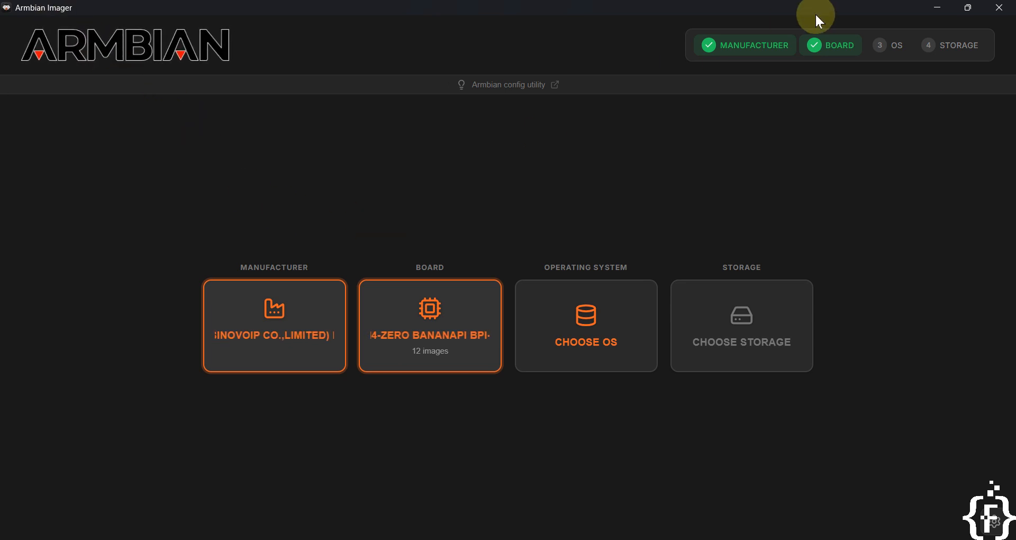
left_click(1001, 8)
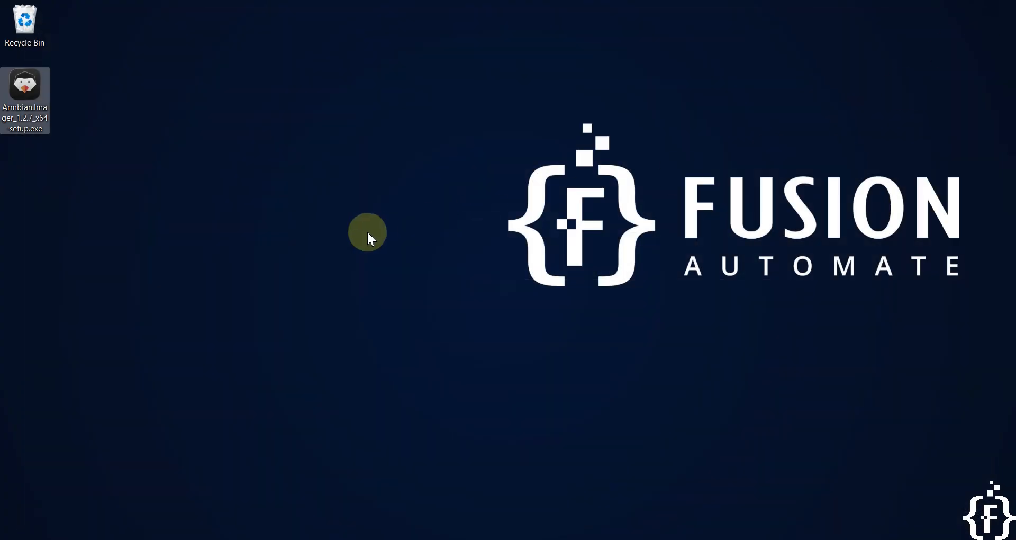